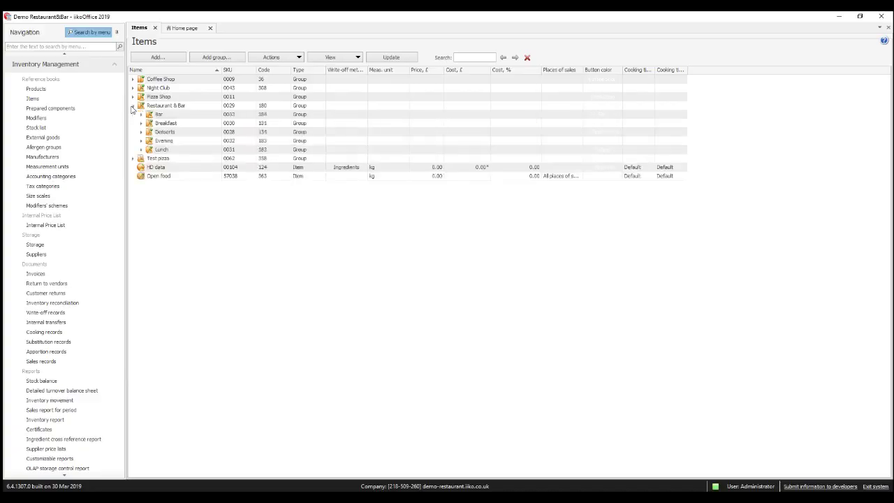
# Review the Breakfast group's items, then open the Items list under Inventory Management.
pyautogui.click(142, 124)
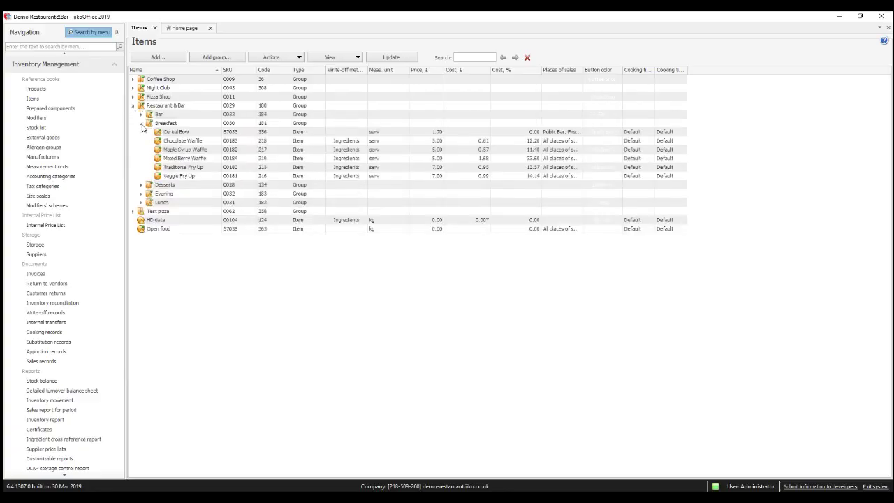
pyautogui.click(171, 125)
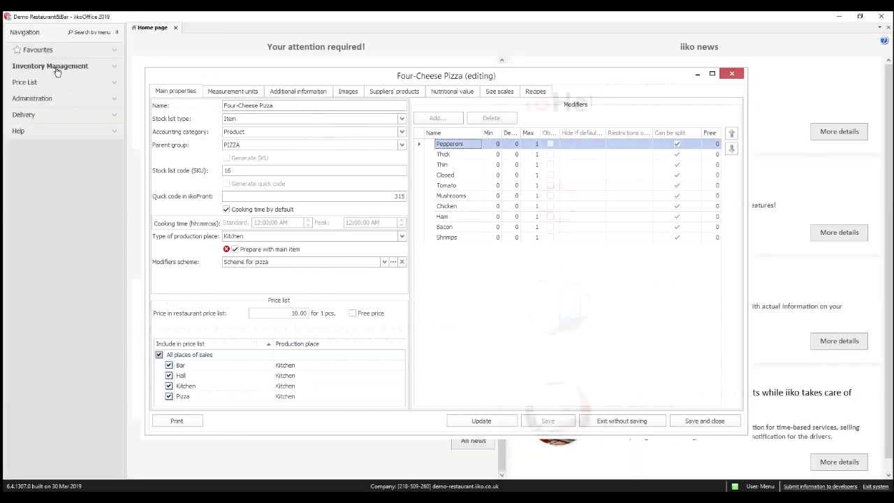
pyautogui.click(56, 69)
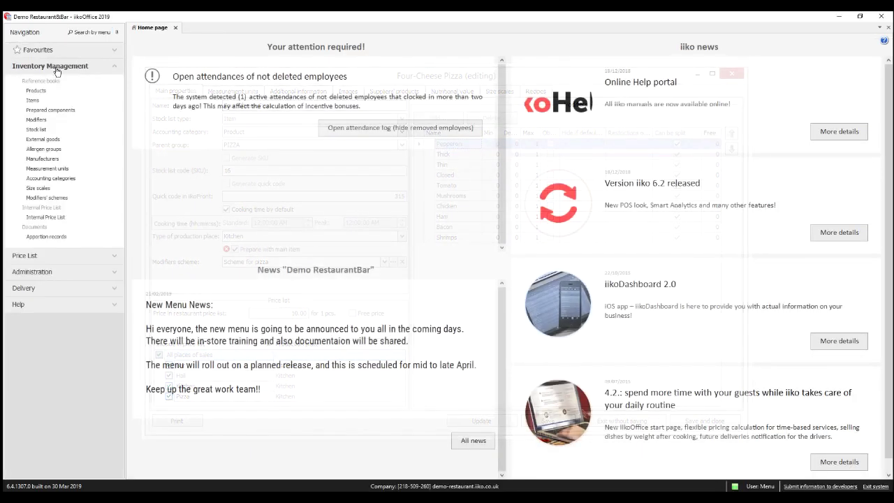
pyautogui.click(32, 101)
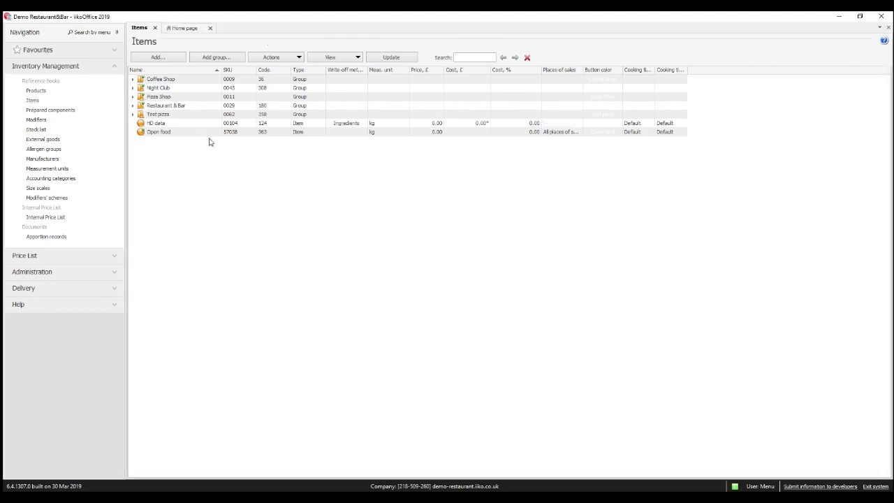
# Expand Restaurant & Bar > Breakfast to show its six items and select Breakfast.
pyautogui.click(133, 105)
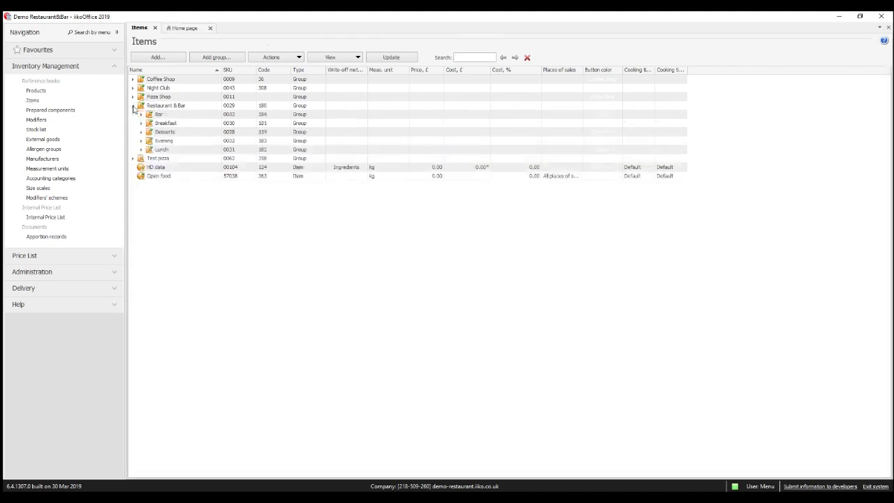
pyautogui.click(141, 123)
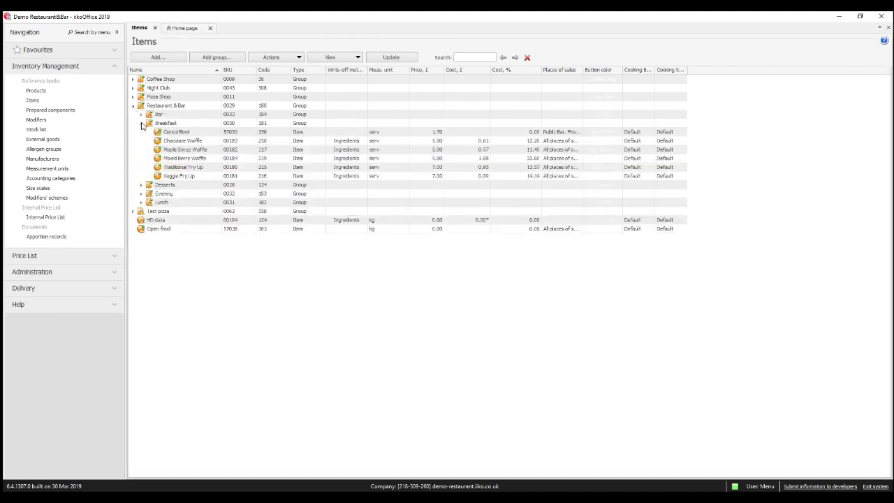
pyautogui.click(181, 125)
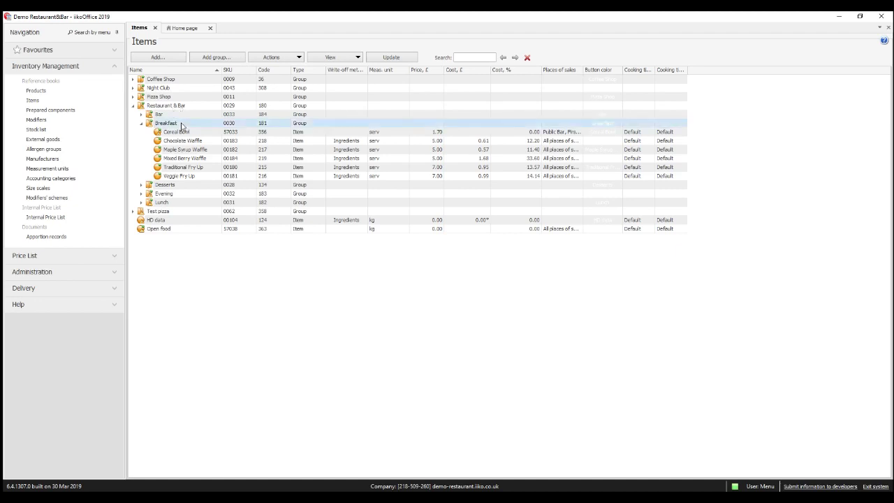
# Start a new Breakfast item named 'Oat Porridge' and view its stock list type choices.
pyautogui.click(166, 59)
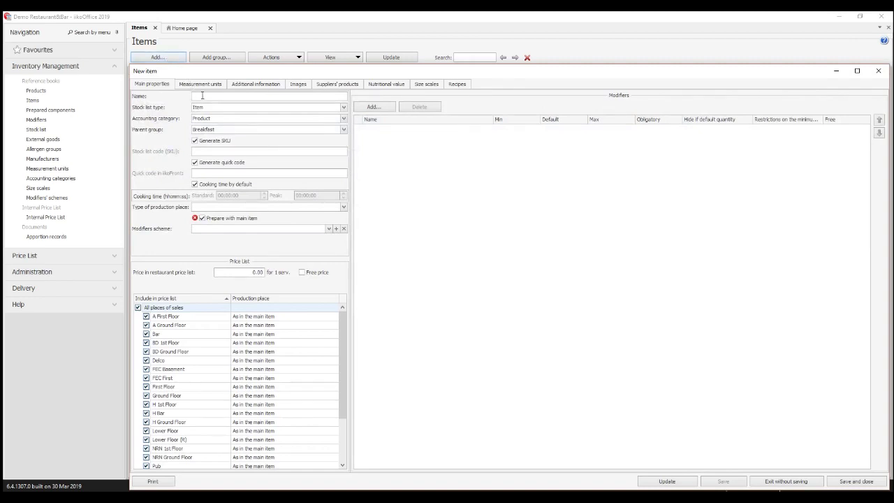
pyautogui.write('Oat Porridge')
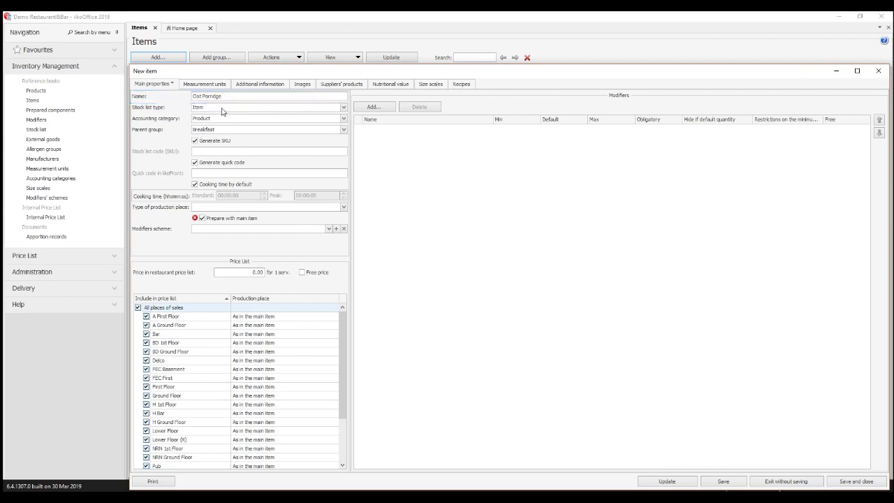
pyautogui.click(222, 108)
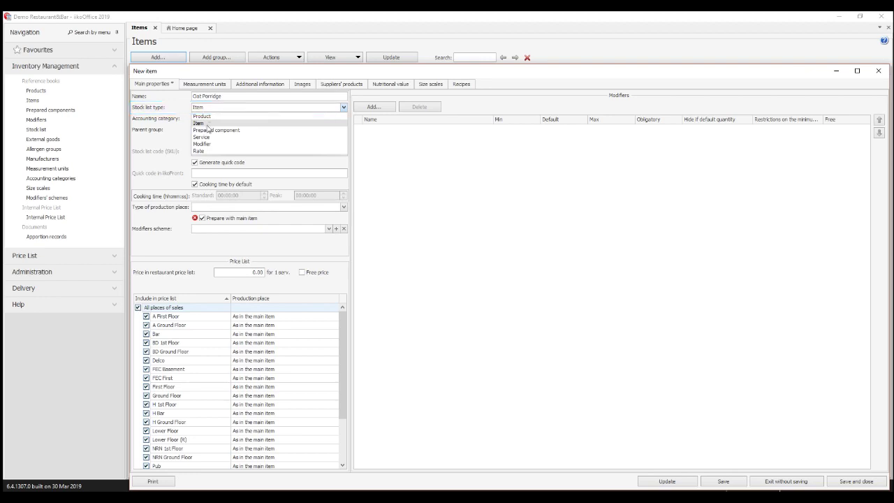
# Keep Item as the stock list type and set the accounting category to Dry.
pyautogui.click(214, 123)
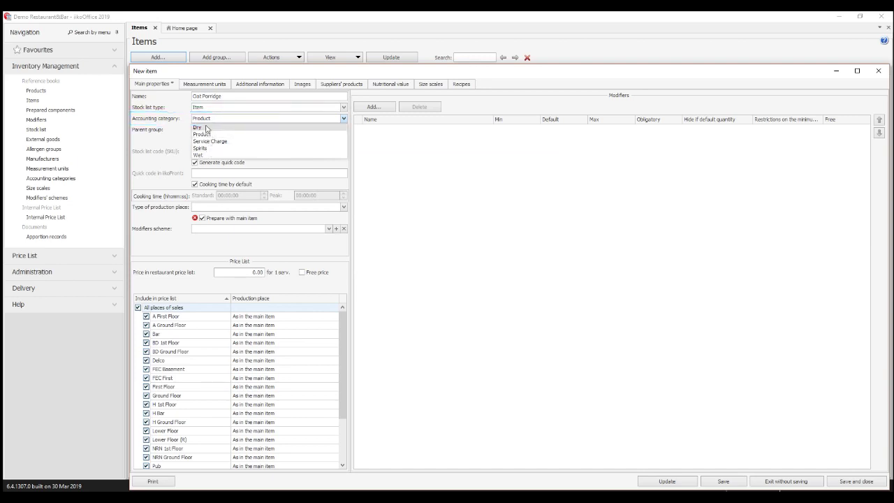
pyautogui.click(199, 127)
pyautogui.click(212, 131)
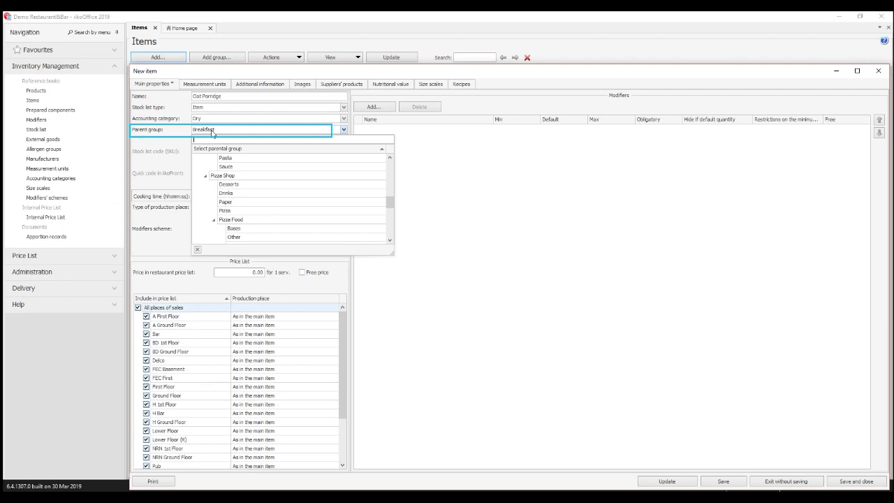
# Keep Breakfast as the parent group and list the production place types.
pyautogui.click(212, 133)
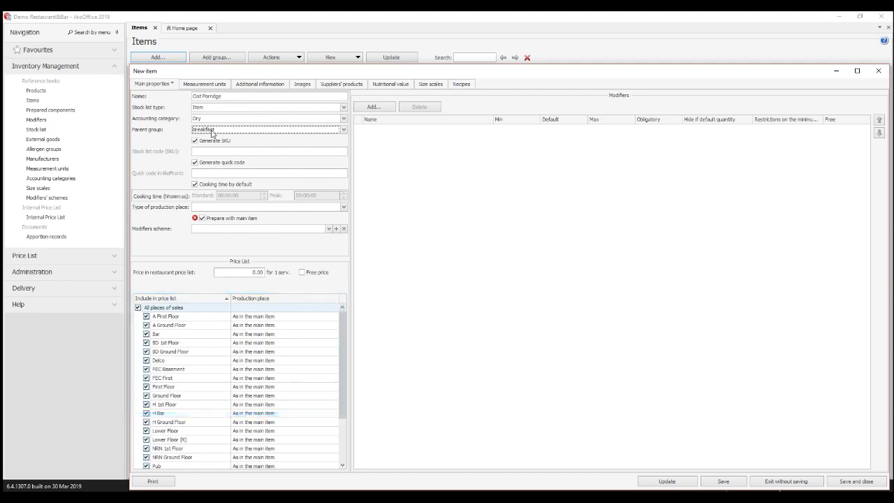
pyautogui.click(275, 208)
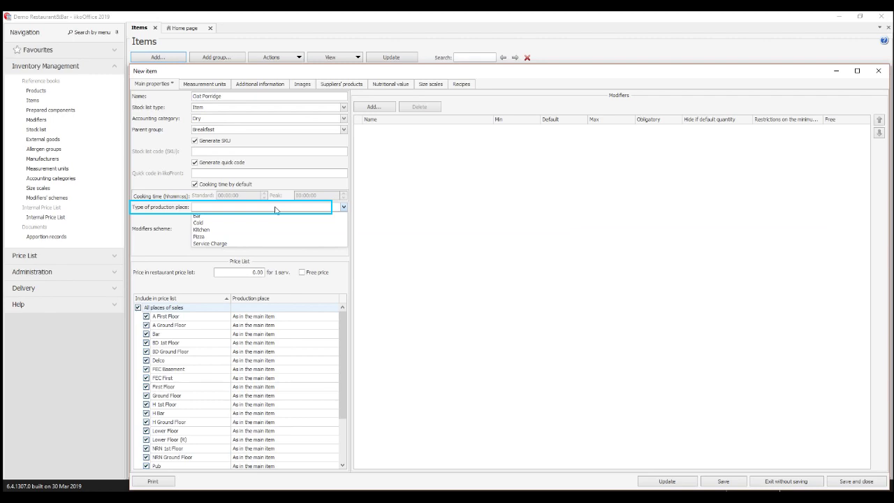
# Set the production place type to Kitchen and view the item's additional information.
pyautogui.click(236, 229)
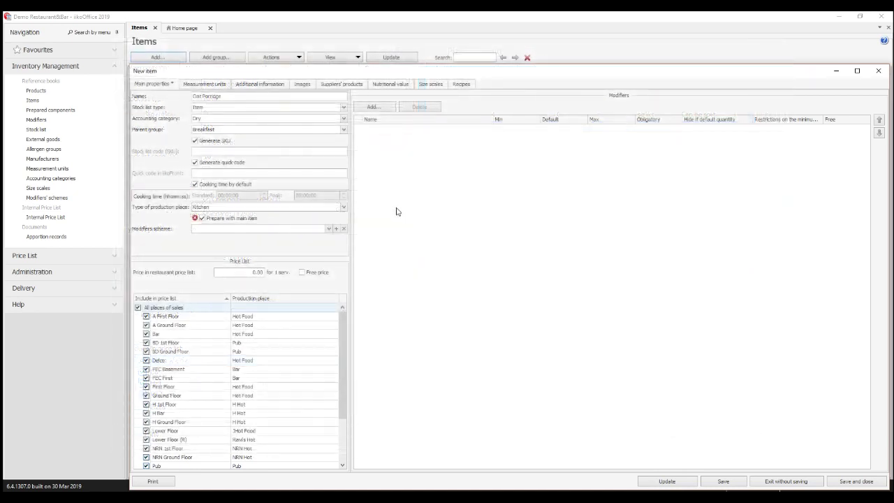
pyautogui.click(260, 83)
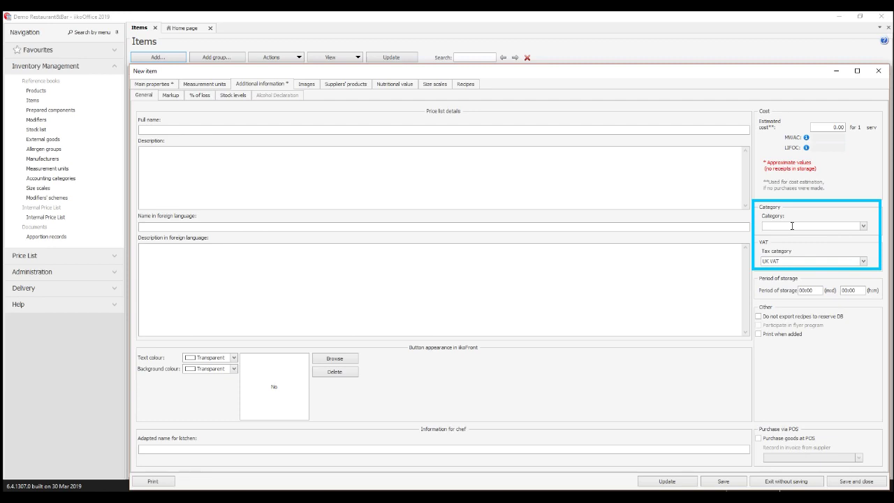
# Type 'Brefast' and set the tax category to (not specified).
pyautogui.write('Bre')
pyautogui.write('fast')
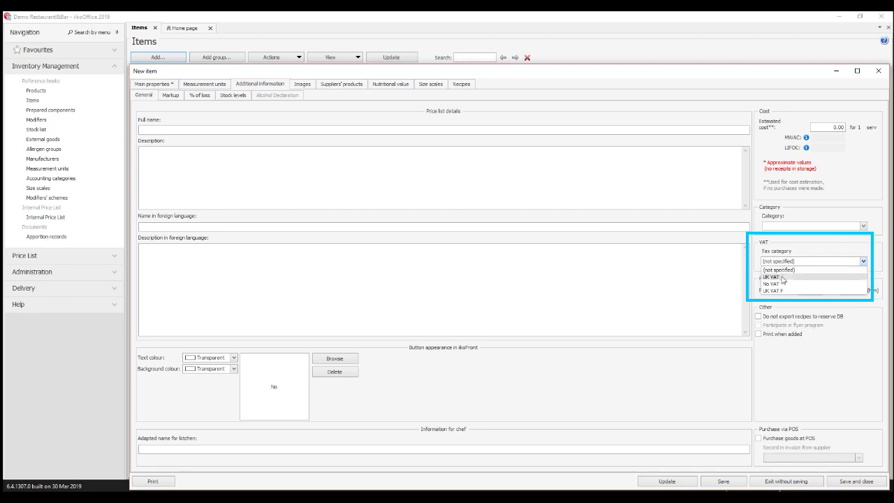
pyautogui.click(783, 270)
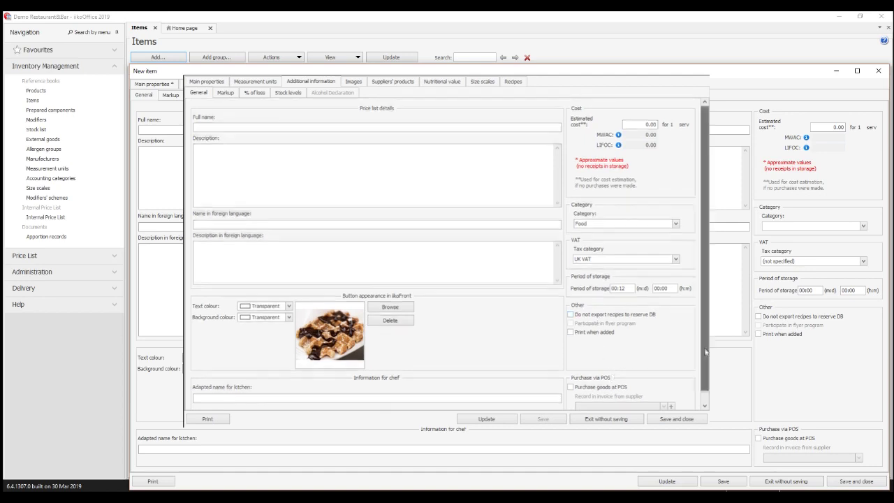
# Check the chocolate waffle's recipe ingredients and allergens.
pyautogui.click(516, 84)
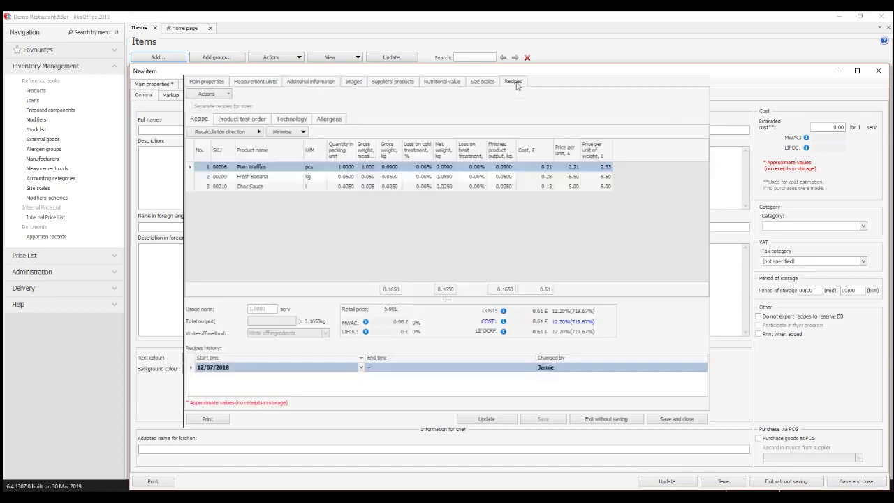
pyautogui.click(332, 123)
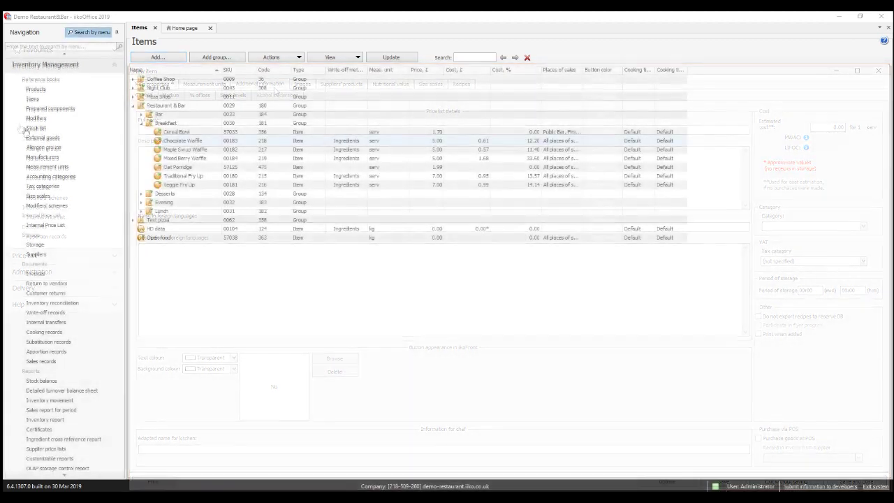
# Open the Béarnaise sauce modifier from Restaurant & Bar > Evening > Sauce and view its additional information.
pyautogui.click(35, 118)
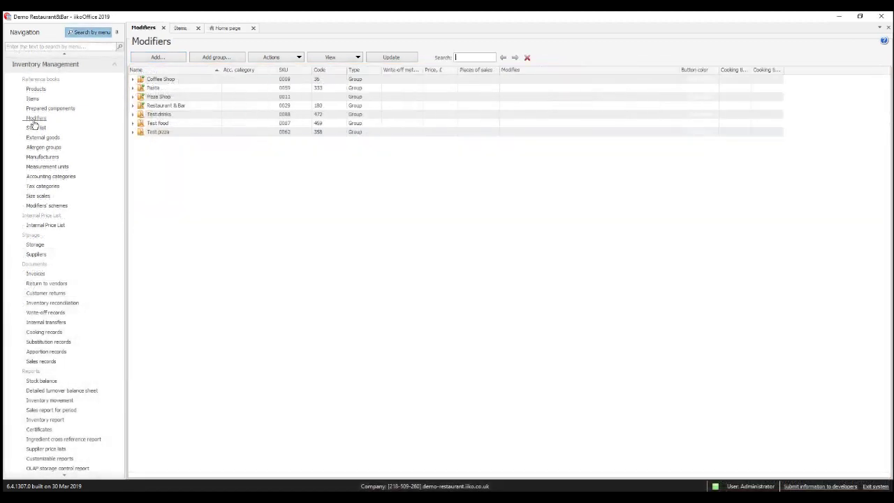
pyautogui.click(133, 106)
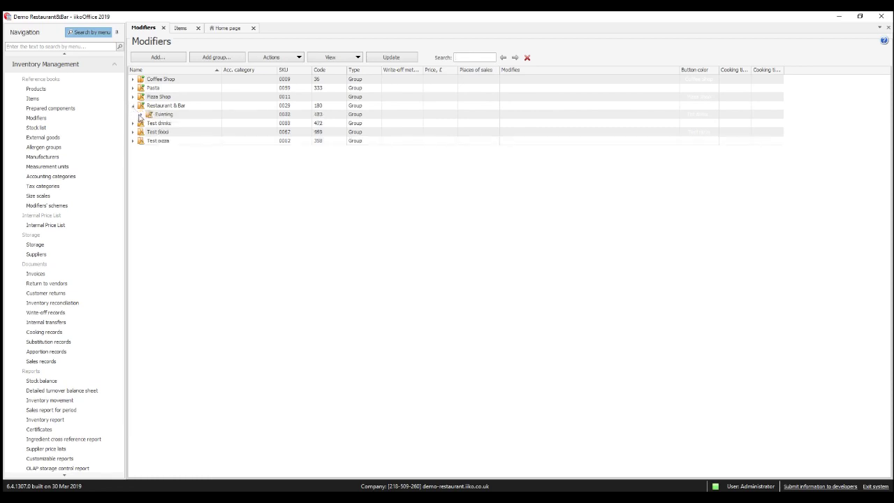
pyautogui.click(141, 114)
pyautogui.click(149, 131)
pyautogui.click(169, 142)
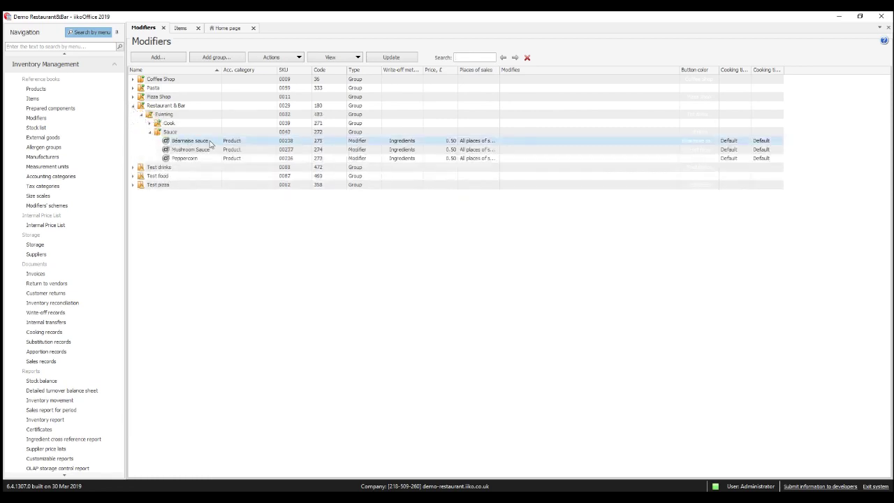
pyautogui.doubleClick(209, 143)
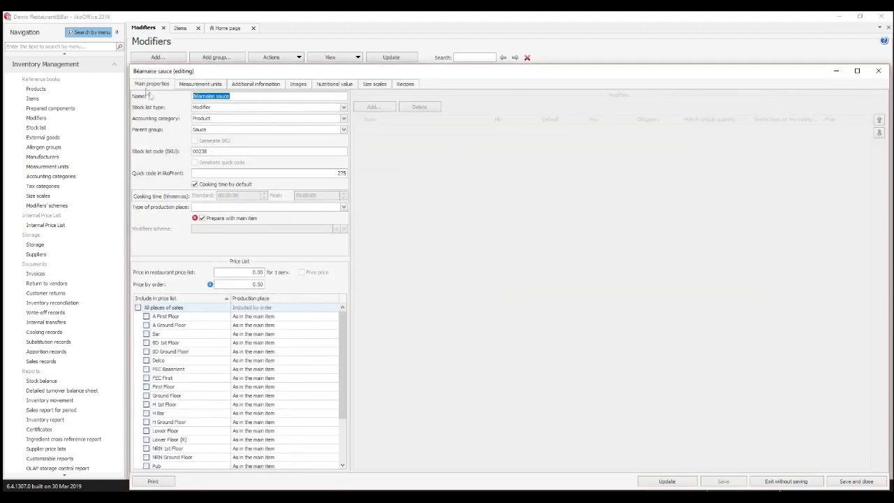
pyautogui.moveTo(370, 144); pyautogui.dragTo(245, 90)
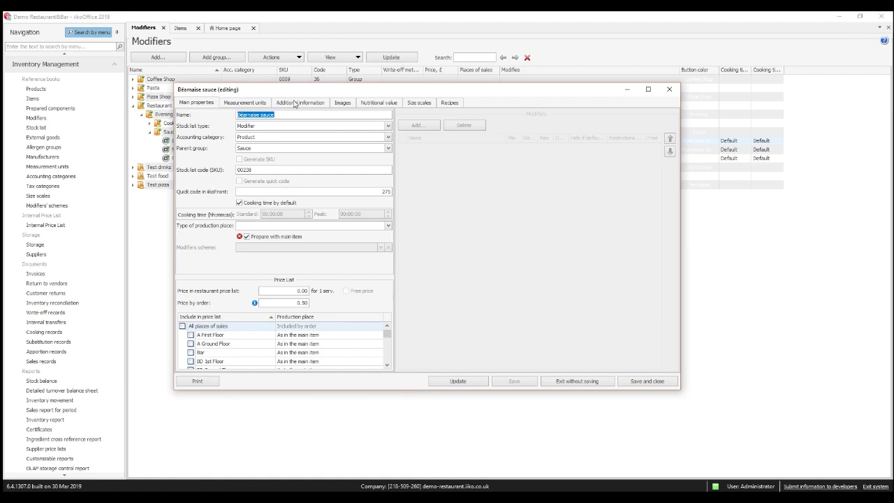
pyautogui.click(294, 102)
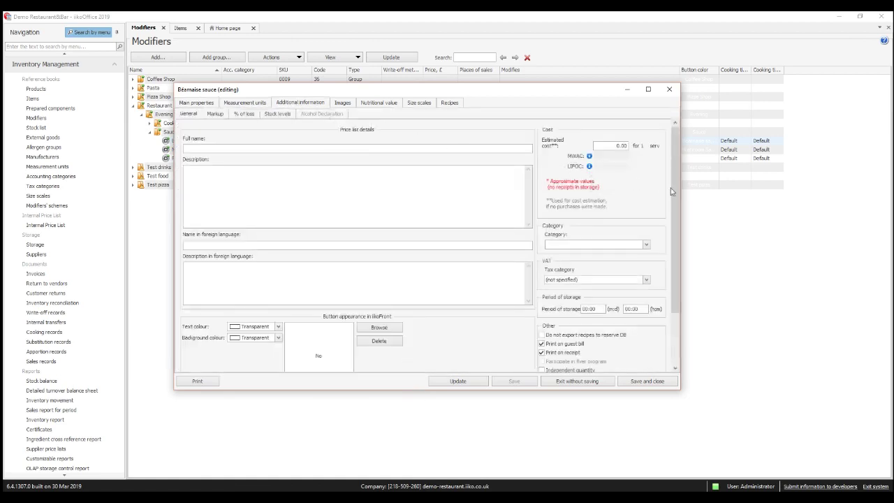
# Scroll through the Béarnaise sauce's additional information, then start a new item in the Items list.
pyautogui.moveTo(675, 192); pyautogui.dragTo(677, 258)
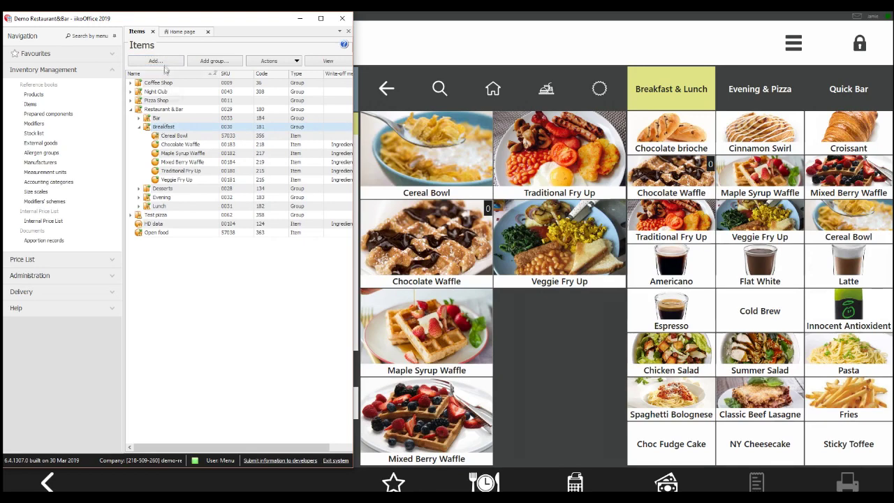
pyautogui.click(165, 61)
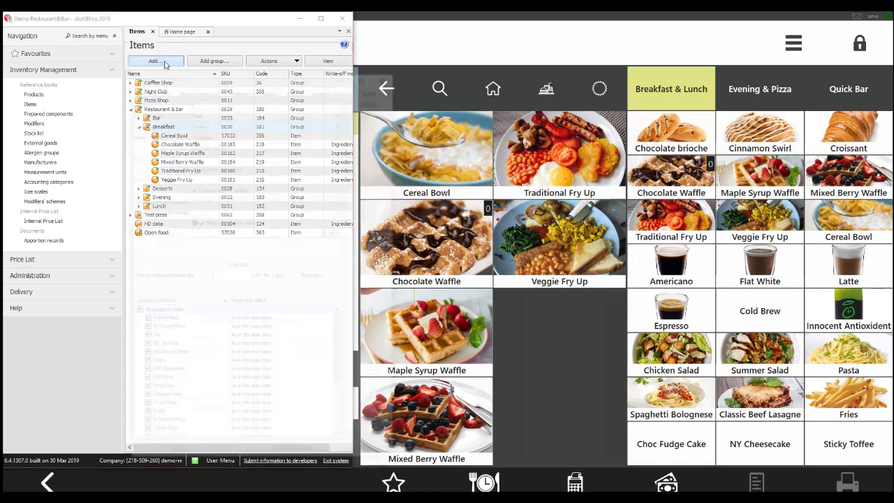
# Name the new item 'Oat Porridge' with Dry accounting category and Breakfast as parent group.
pyautogui.write('Oat Porridge')
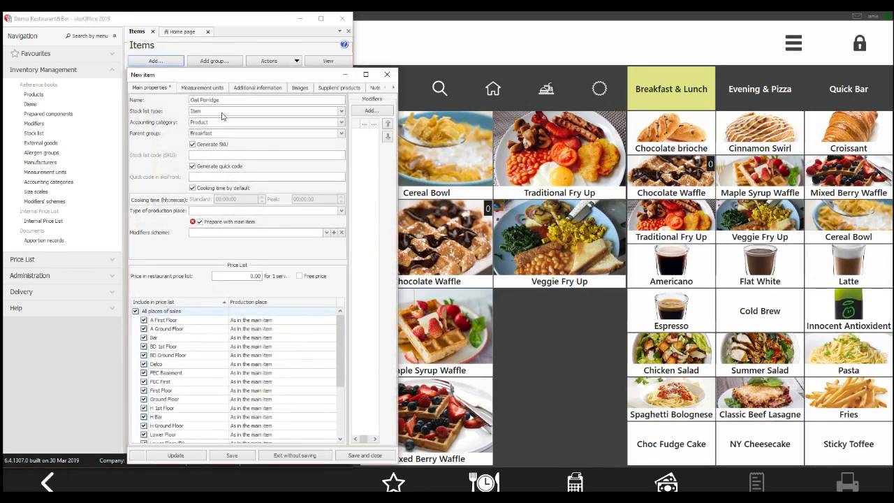
pyautogui.click(220, 112)
pyautogui.click(198, 126)
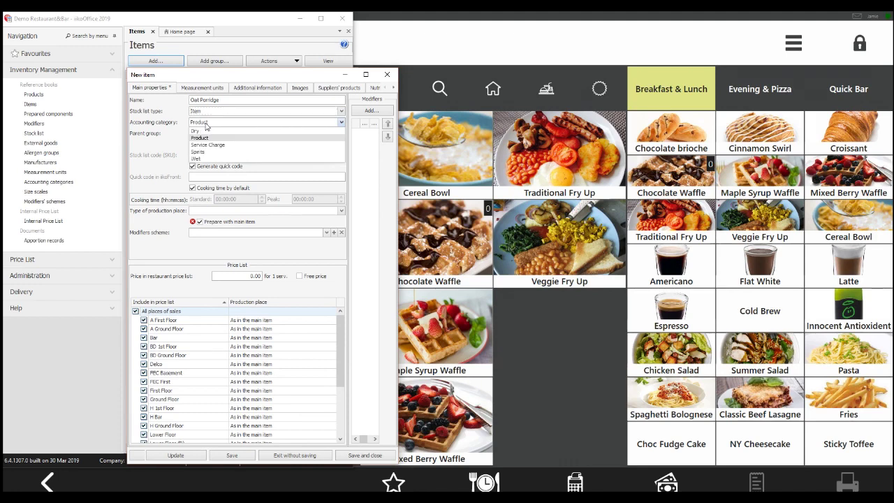
pyautogui.click(199, 131)
pyautogui.click(202, 134)
pyautogui.click(202, 141)
pyautogui.click(202, 134)
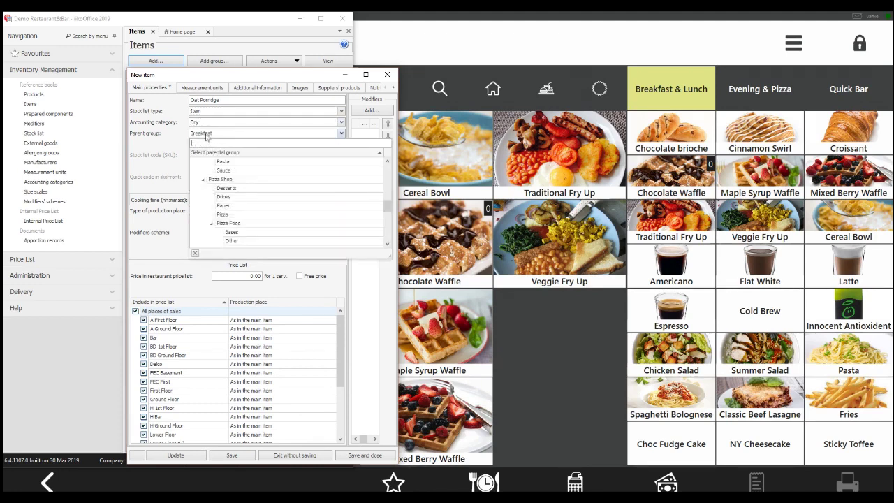
pyautogui.click(206, 138)
# Set Kitchen as the production place and the restaurant price to 1.99.
pyautogui.click(342, 210)
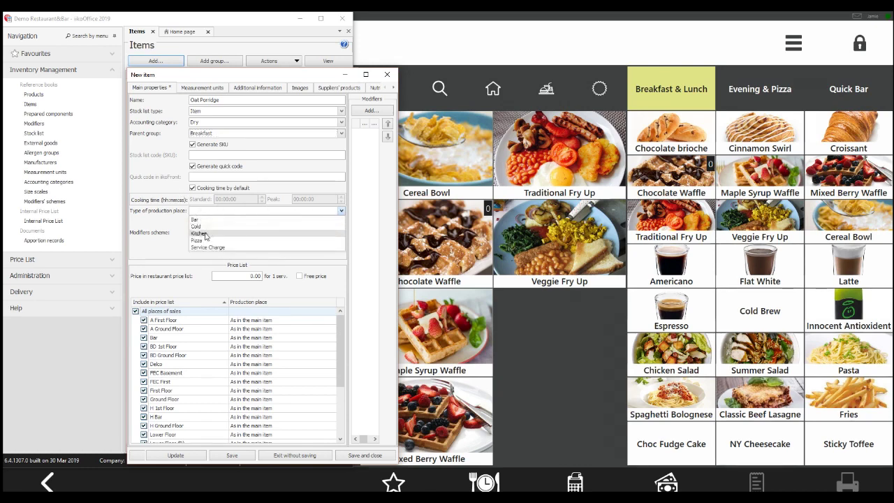
pyautogui.click(206, 234)
pyautogui.click(253, 277)
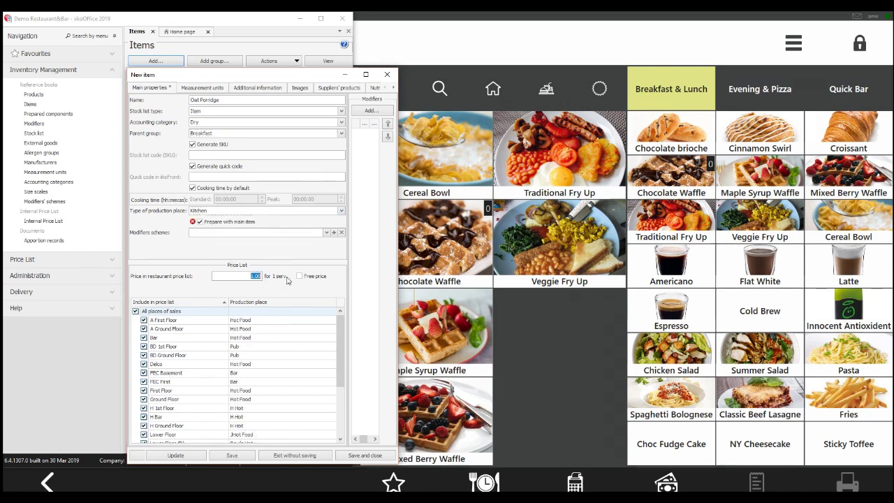
pyautogui.write('1.')
pyautogui.write('99')
# Keep serv as the base measurement unit, then show the item's additional information.
pyautogui.click(208, 90)
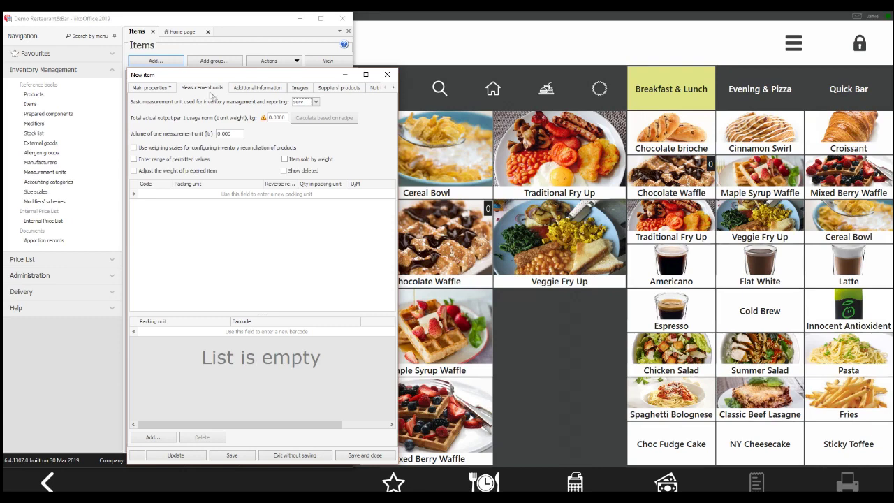
pyautogui.click(316, 103)
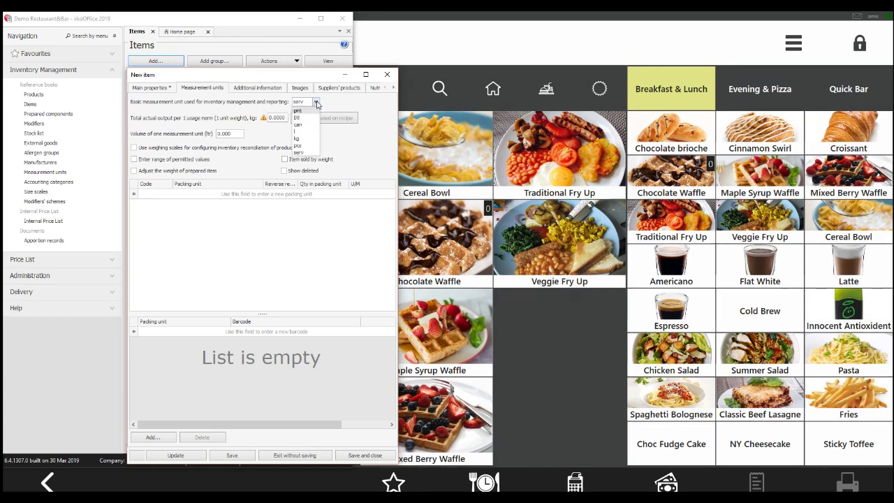
pyautogui.click(316, 103)
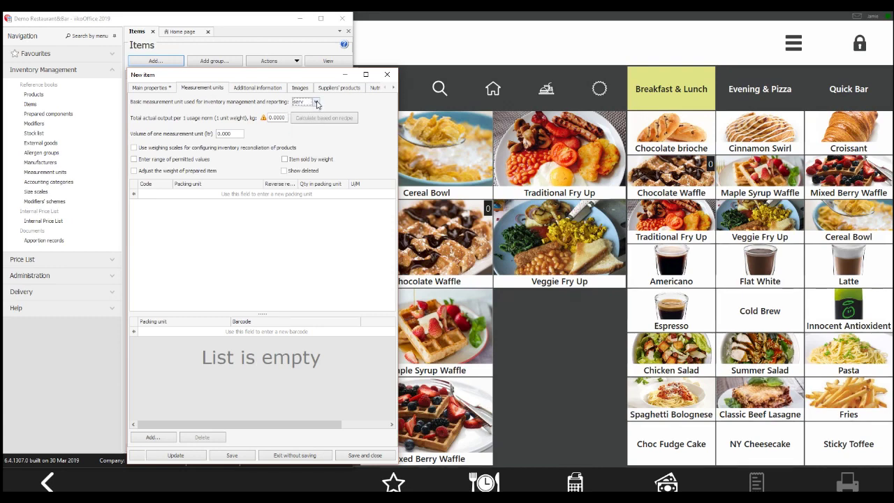
pyautogui.click(258, 91)
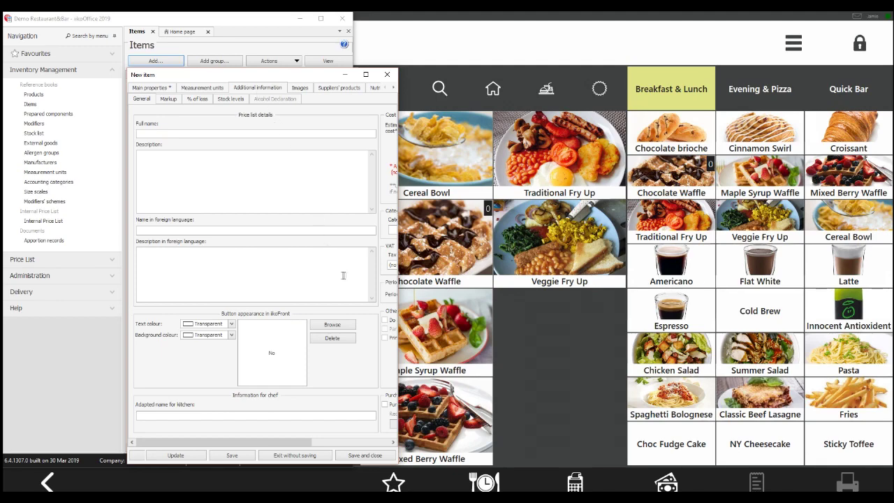
# Enlarge the item form and set category Breakfast and tax category UK VAT.
pyautogui.moveTo(275, 91); pyautogui.dragTo(156, 51)
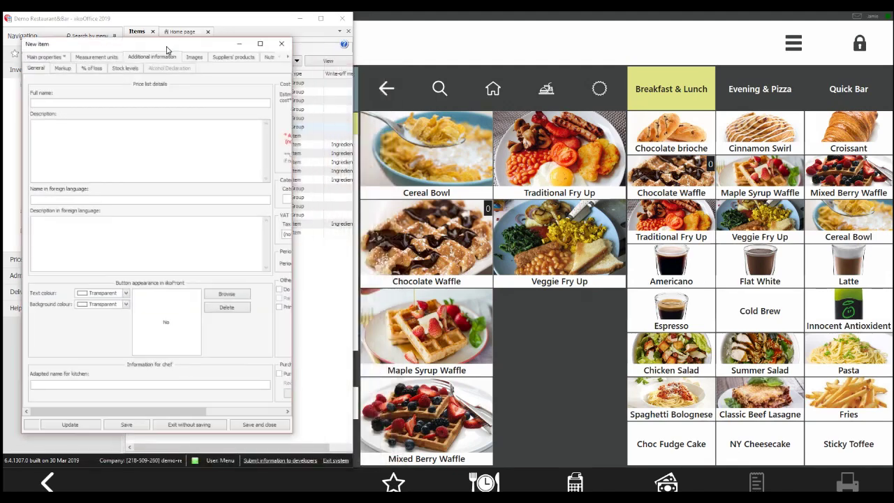
pyautogui.moveTo(277, 158); pyautogui.dragTo(370, 168)
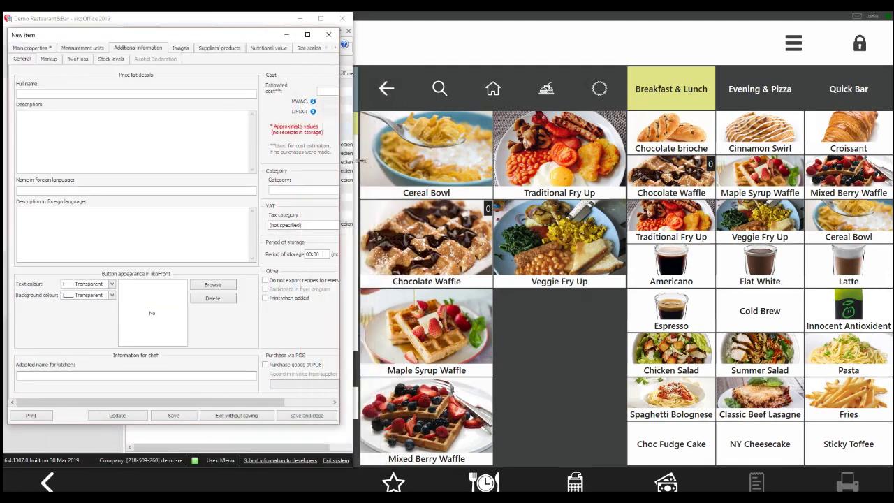
pyautogui.click(324, 190)
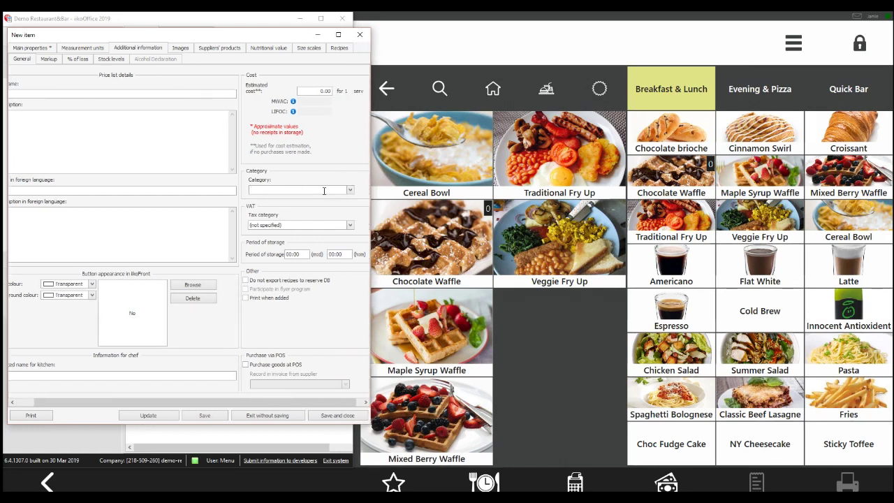
pyautogui.write('Break')
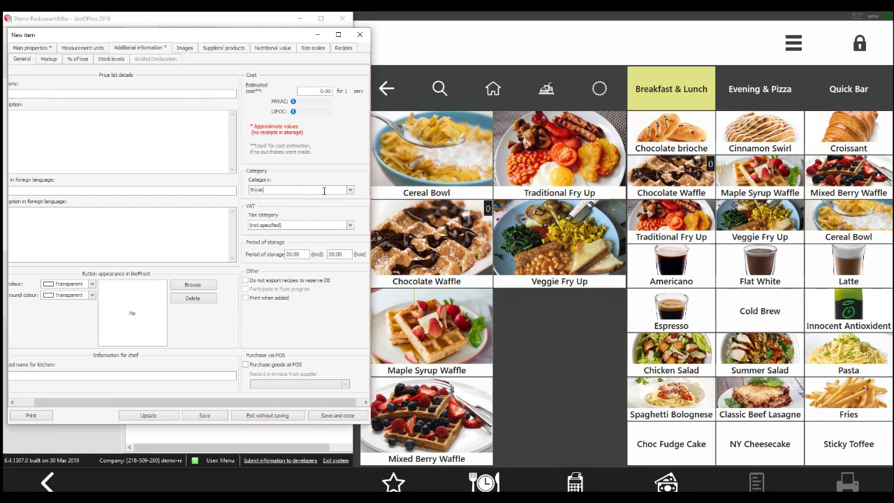
pyautogui.write('fast')
pyautogui.click(292, 225)
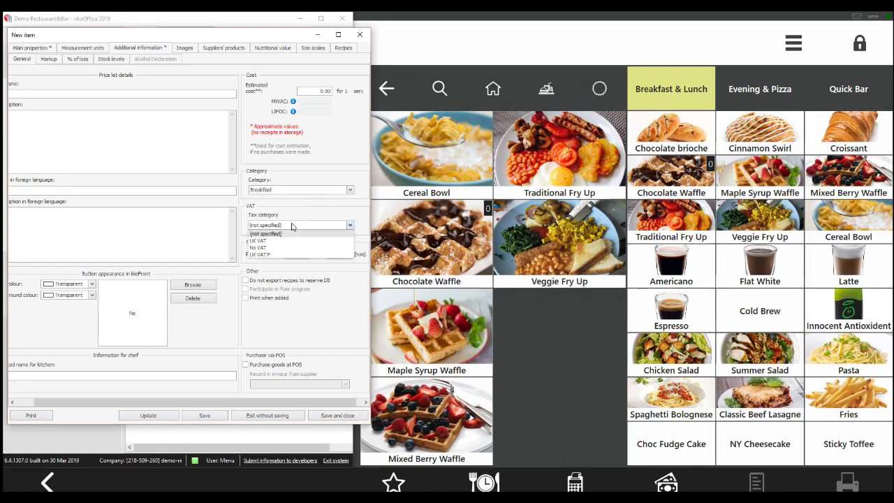
pyautogui.click(274, 241)
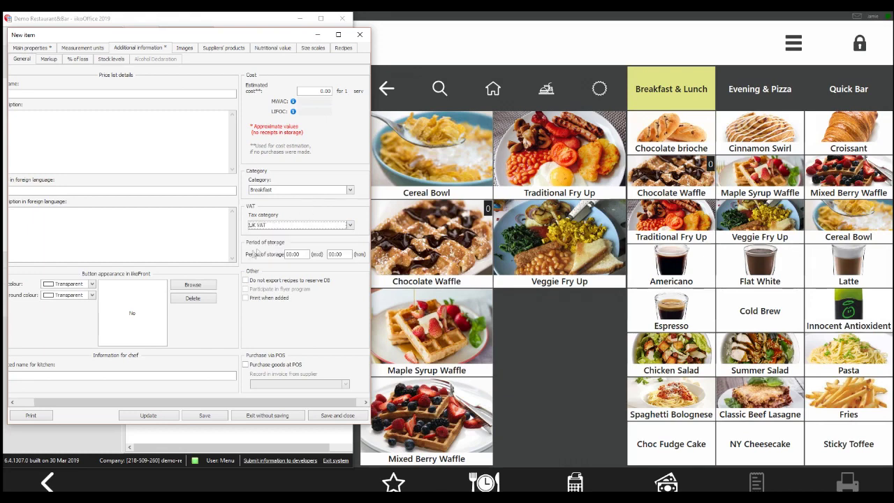
# Attach the porridge bowl picture download (1).jpg as the POS button image.
pyautogui.click(199, 287)
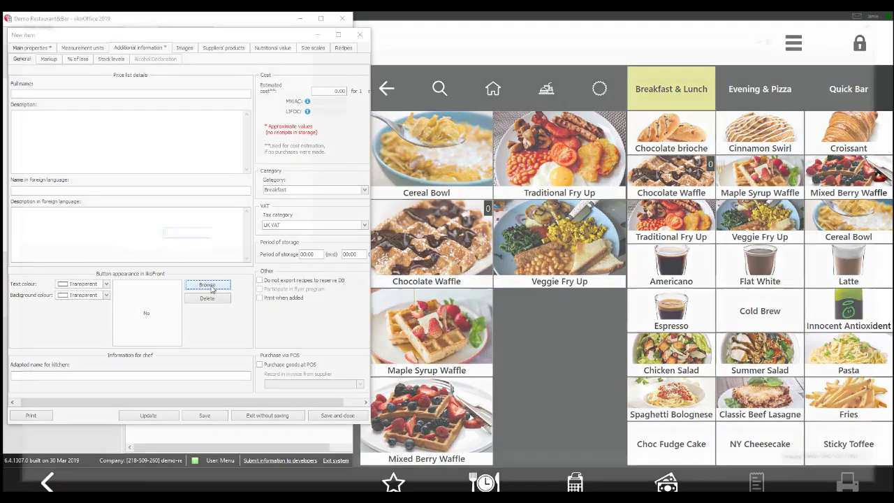
pyautogui.click(213, 289)
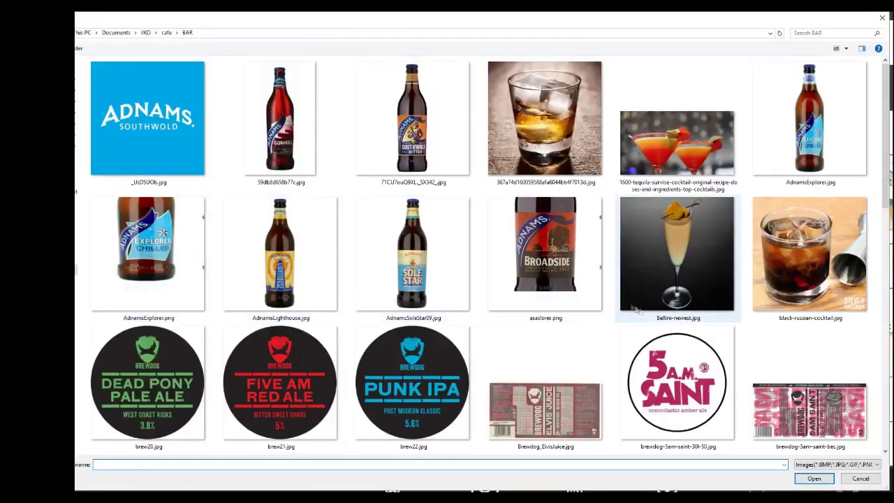
pyautogui.scroll(-3, 697, 326)
pyautogui.scroll(-3, 696, 326)
pyautogui.scroll(3, 768, 231)
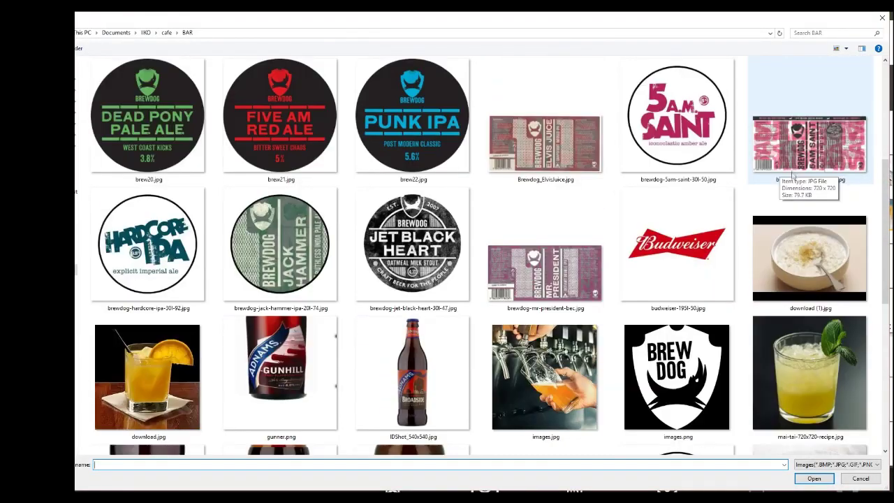
pyautogui.click(810, 244)
pyautogui.click(813, 479)
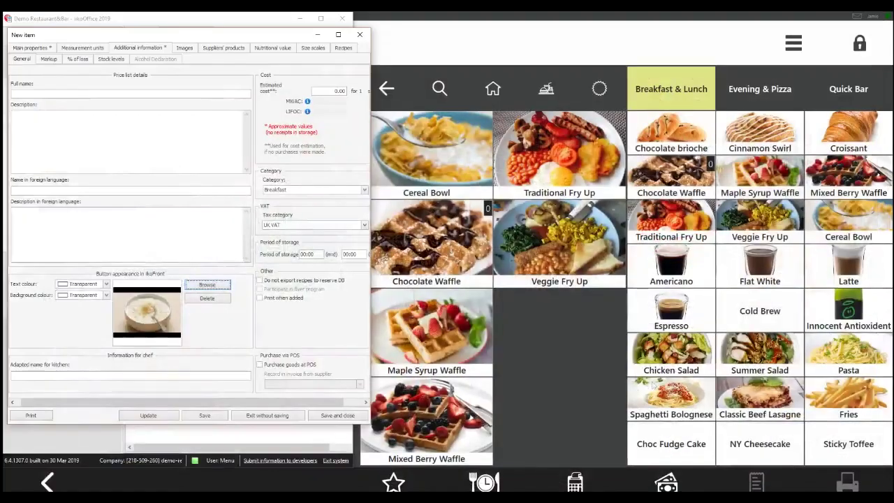
# Save and close Oat Porridge, confirming saving without a recipe.
pyautogui.click(332, 415)
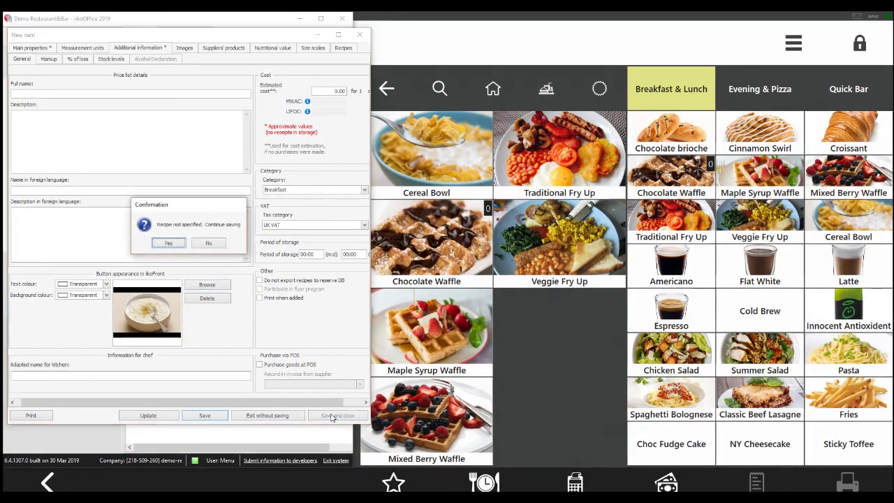
pyautogui.click(175, 245)
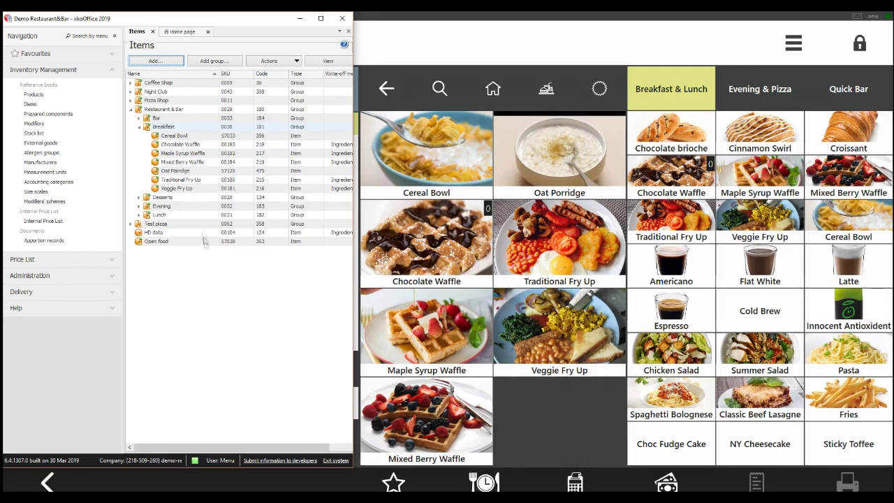
# Add the new Oat Porridge tile at £1.99 to Guest 1's iikoFront order.
pyautogui.click(180, 173)
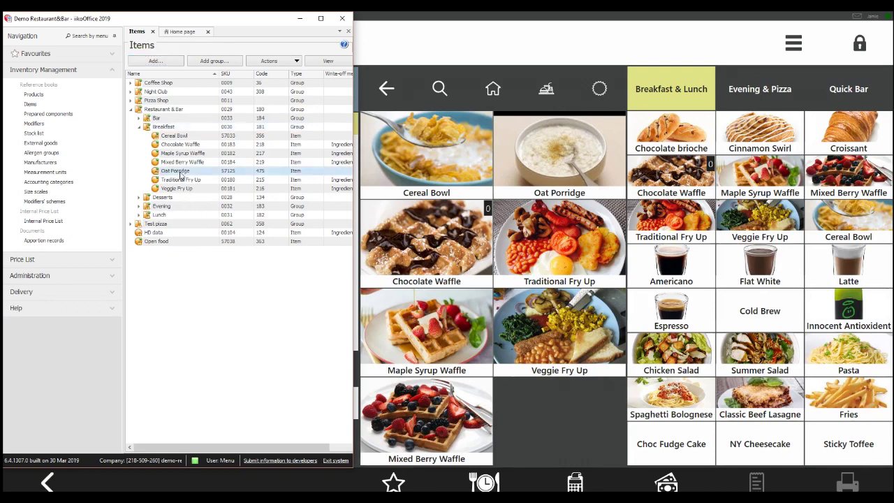
pyautogui.click(300, 18)
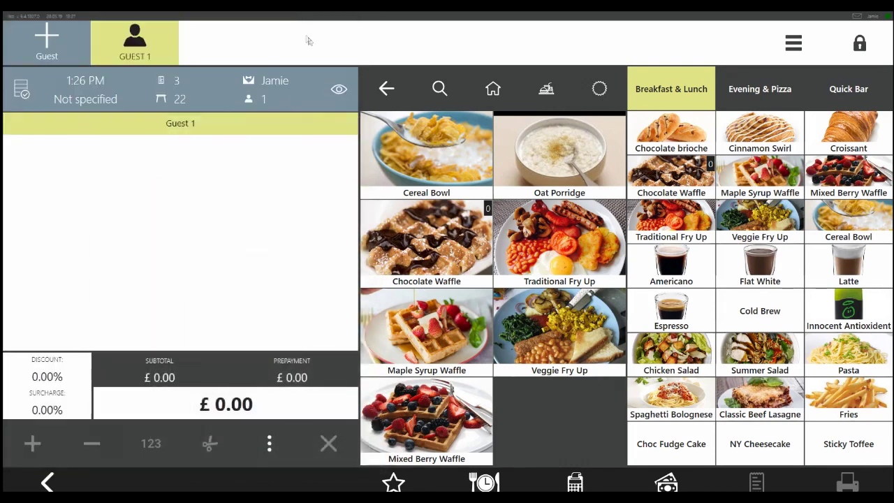
pyautogui.click(601, 154)
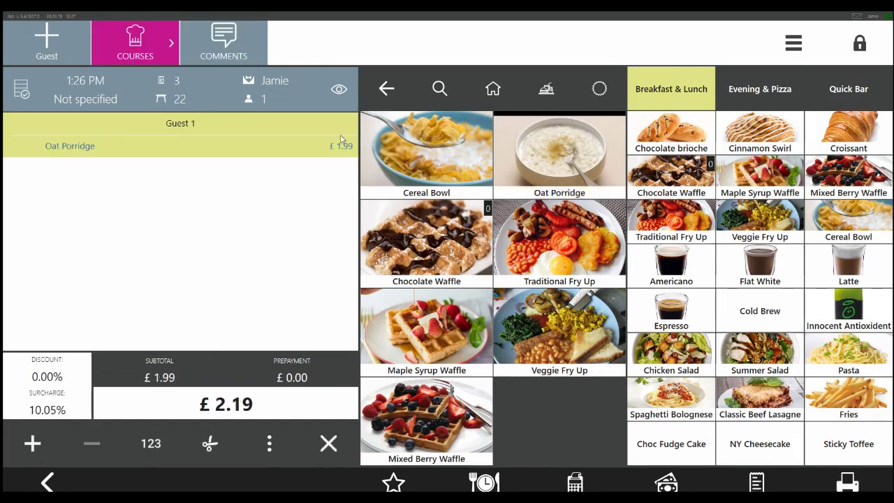